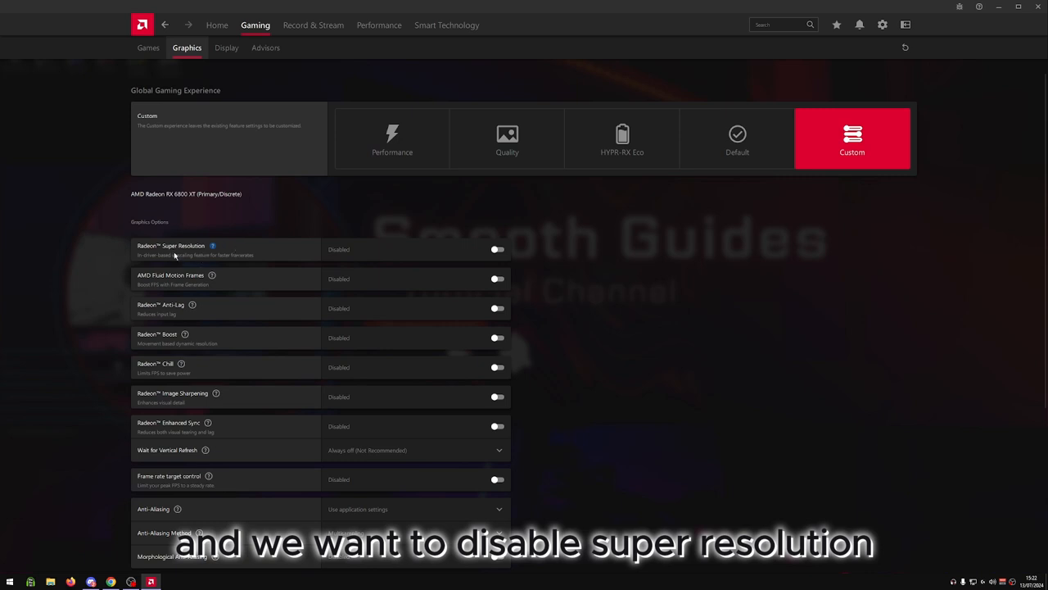
Step: Try enabling Radeon Image Sharpening with its sharpness percentage, and switch it back off
scroll(174, 257, "down", 1)
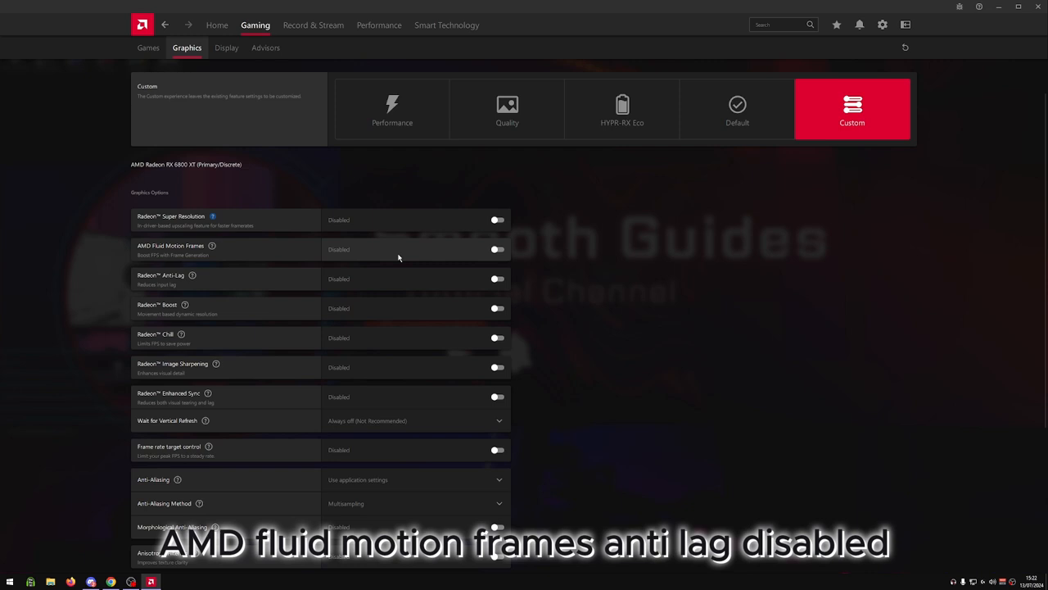
scroll(385, 258, "down", 1)
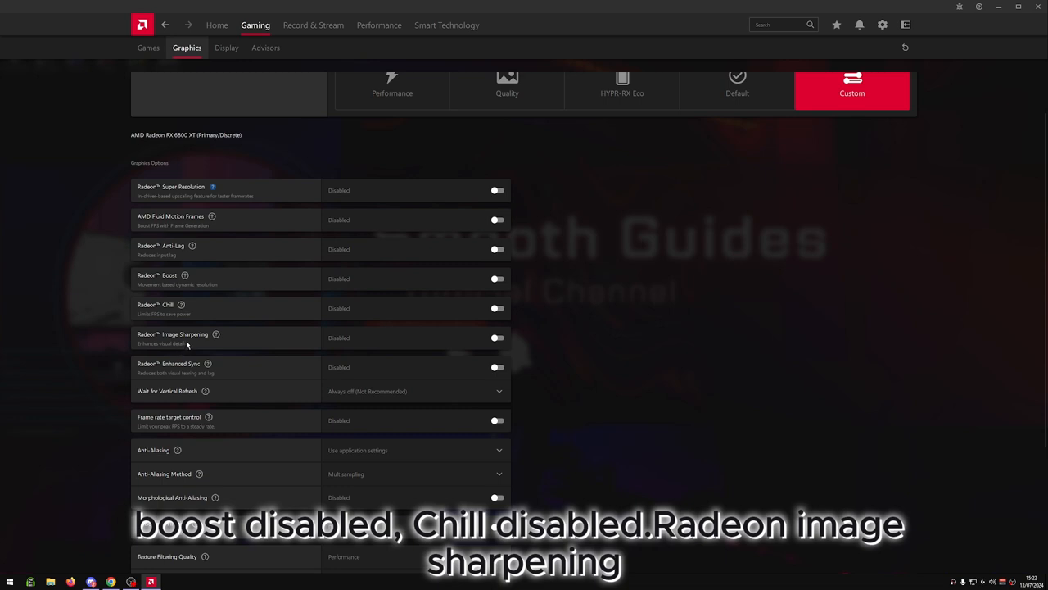
left_click(427, 343)
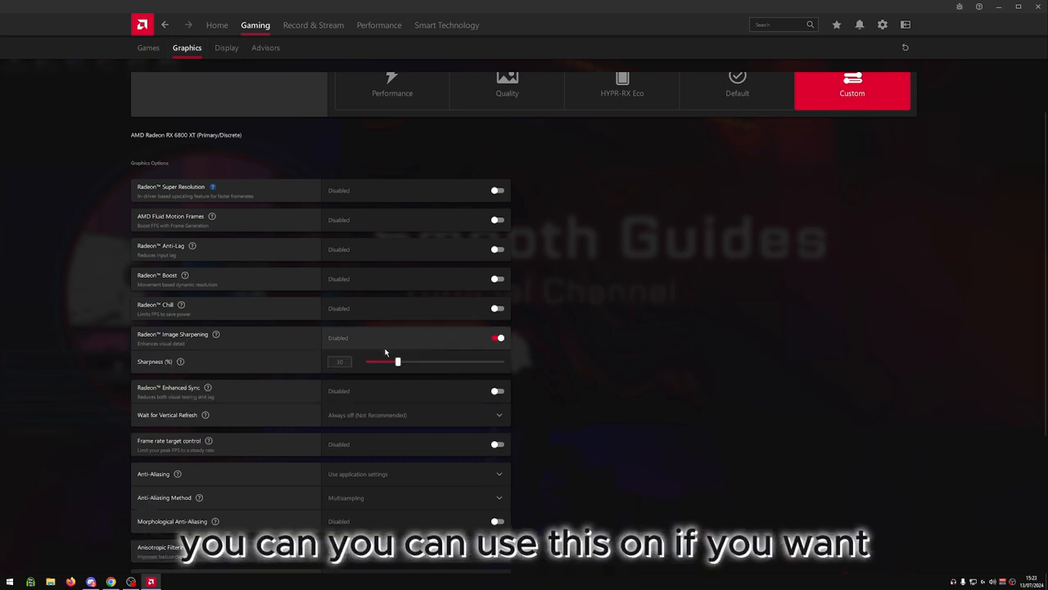
left_click_drag(348, 364, 321, 363)
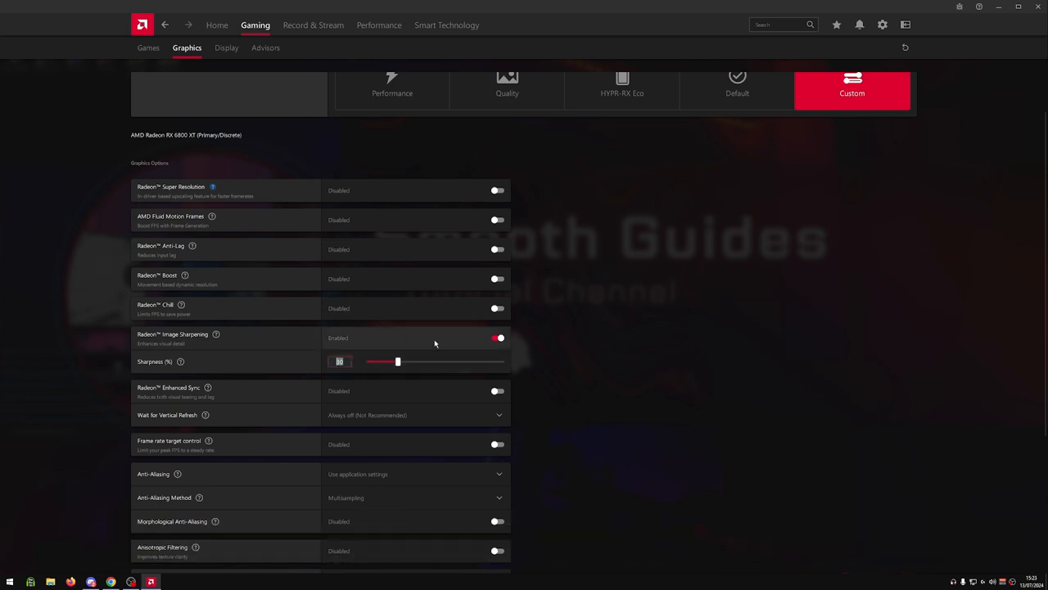
left_click(496, 337)
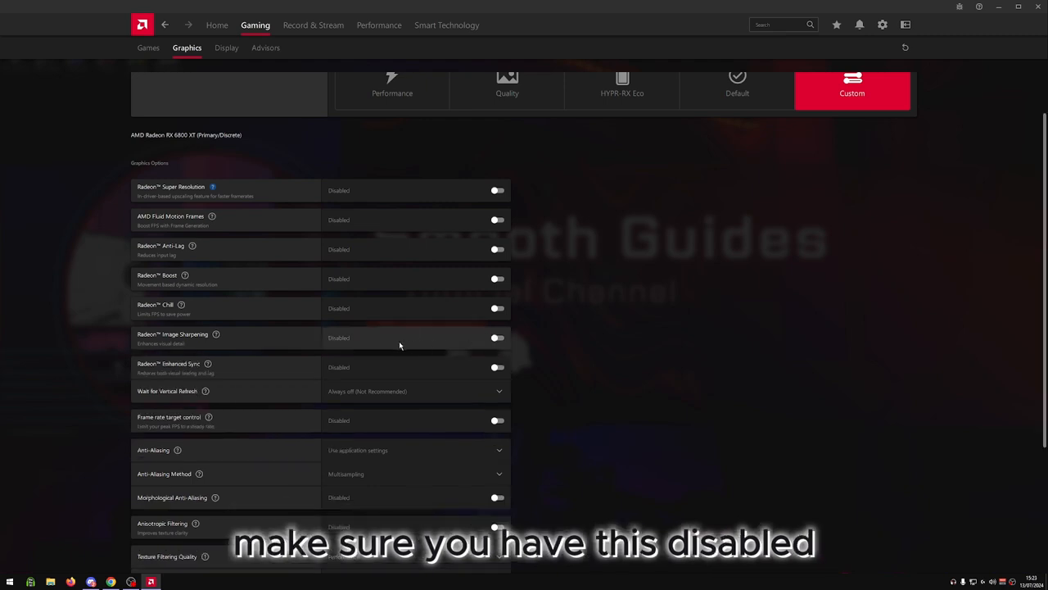
Step: Set Tessellation Mode to Override application settings and Maximum Tessellation Level to Off in the global graphics options
scroll(299, 359, "down", 1)
scroll(292, 359, "down", 1)
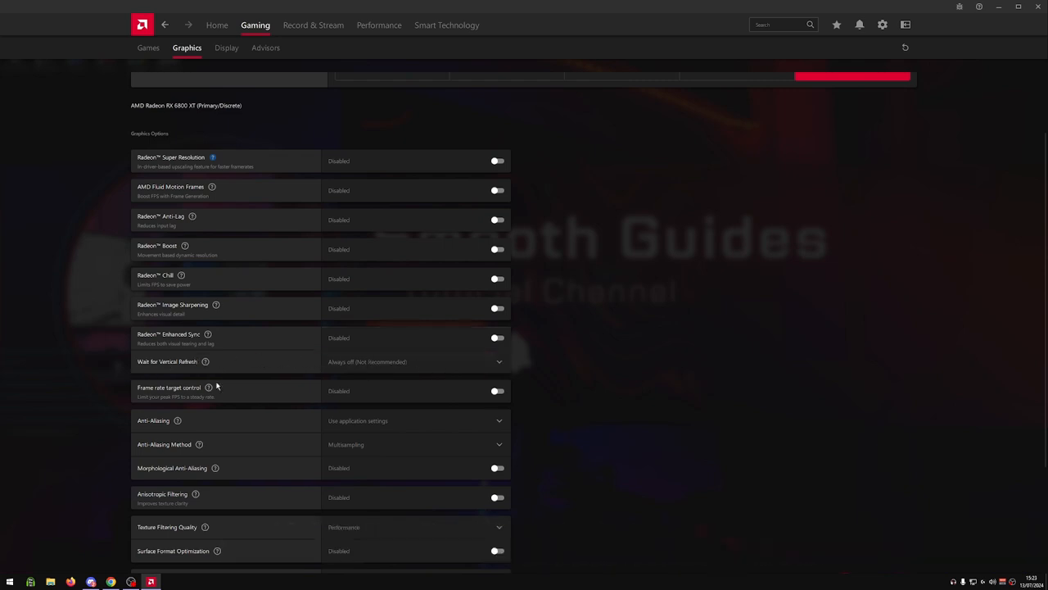
scroll(274, 383, "down", 1)
scroll(278, 384, "down", 1)
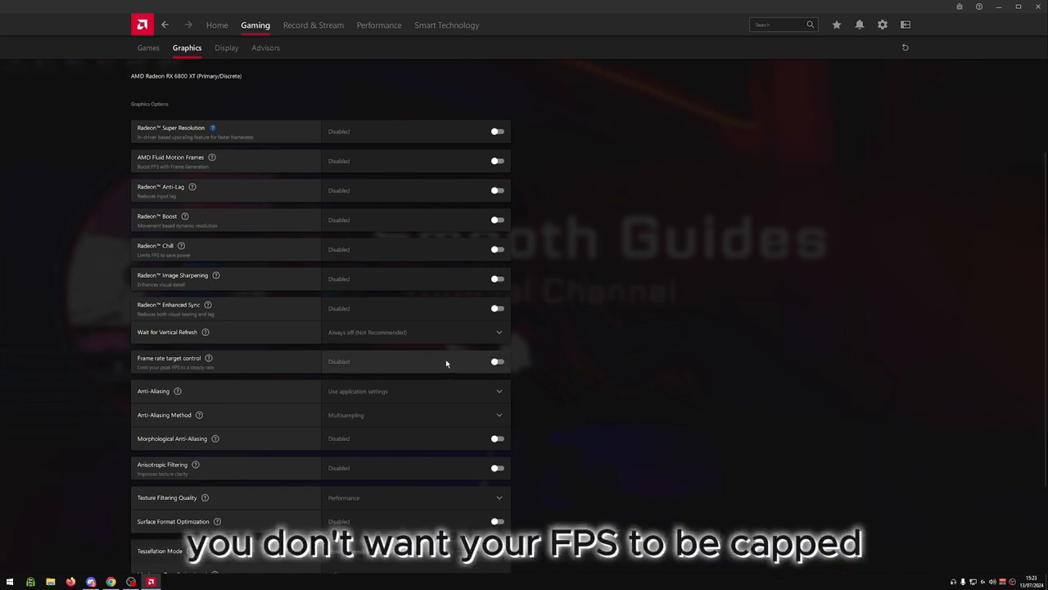
scroll(312, 373, "down", 4)
scroll(309, 375, "down", 4)
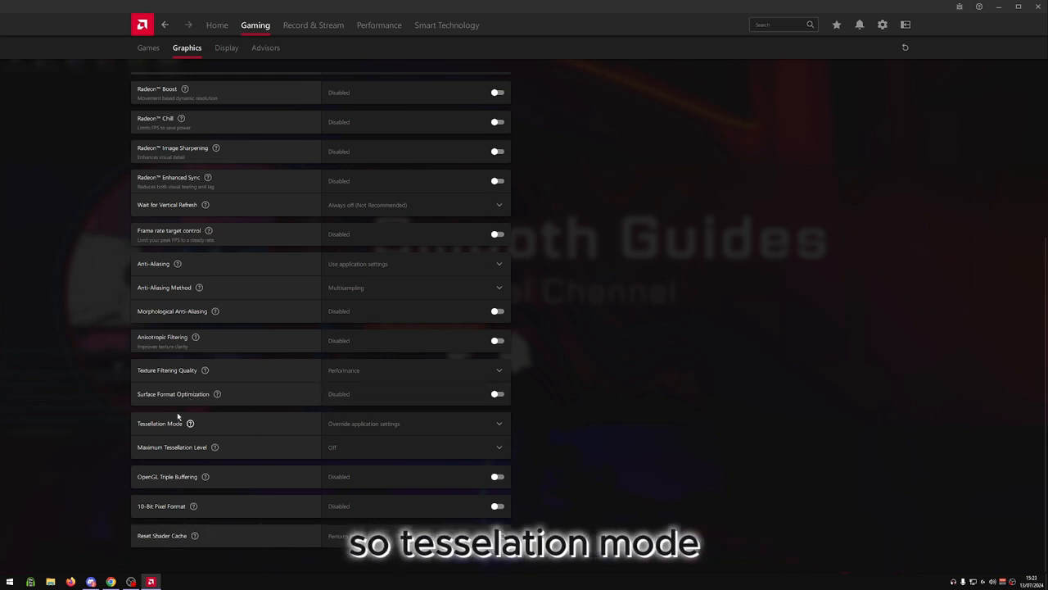
mouse_move(190, 425)
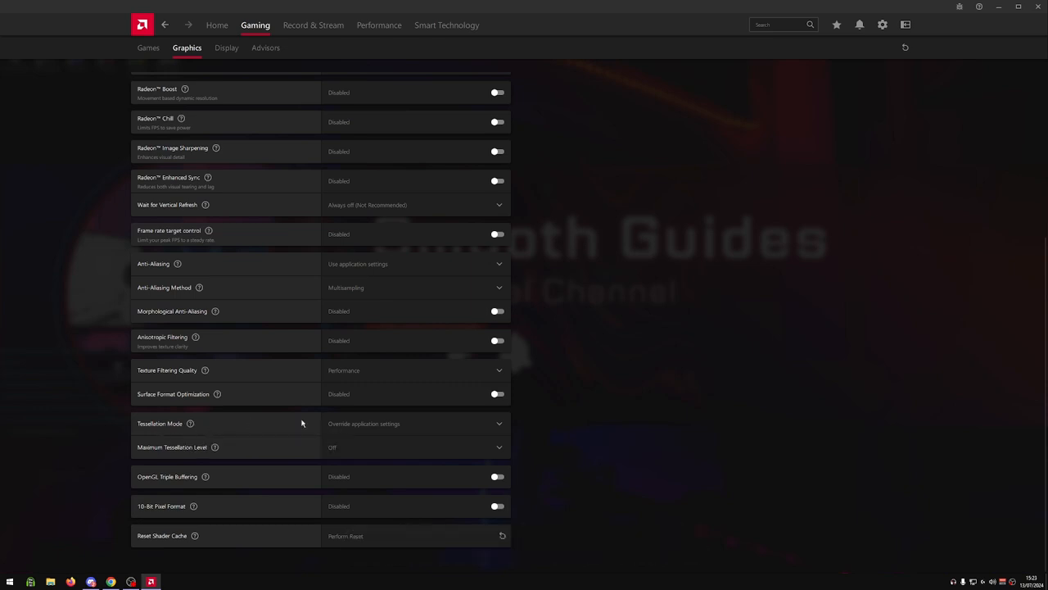
left_click(369, 423)
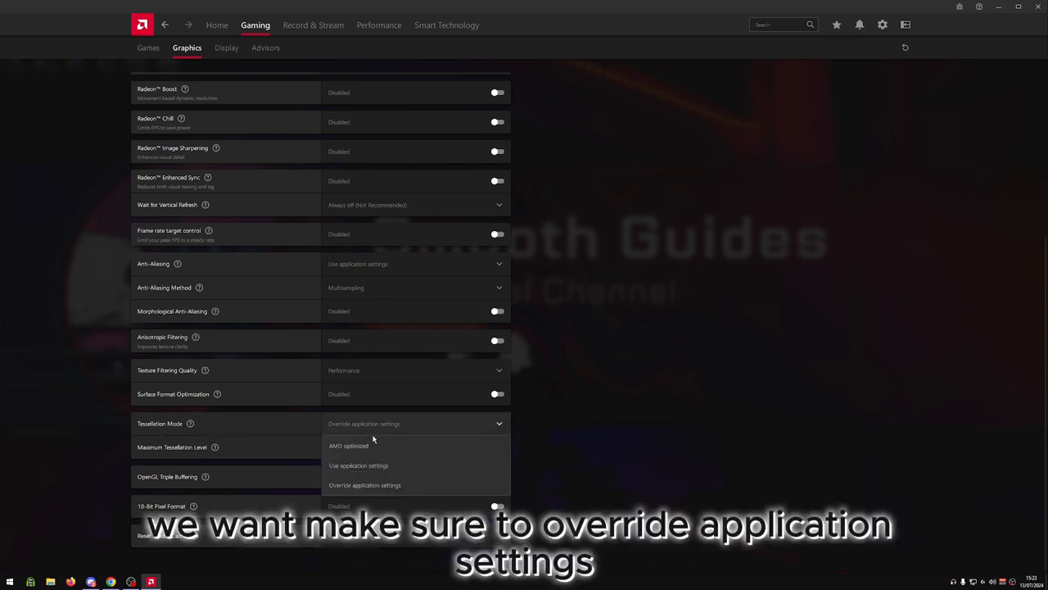
left_click(357, 485)
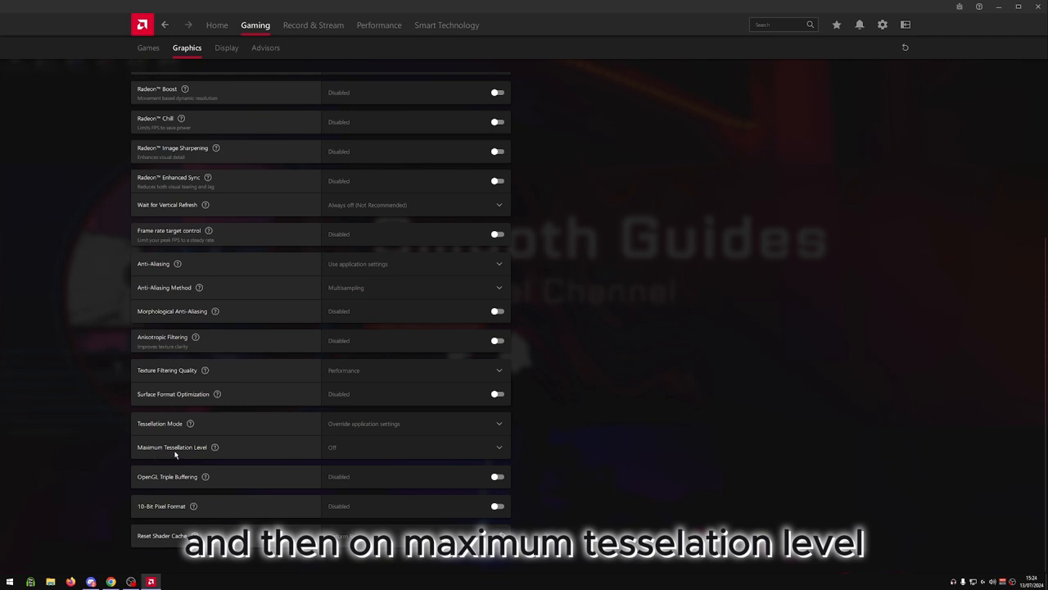
left_click(393, 455)
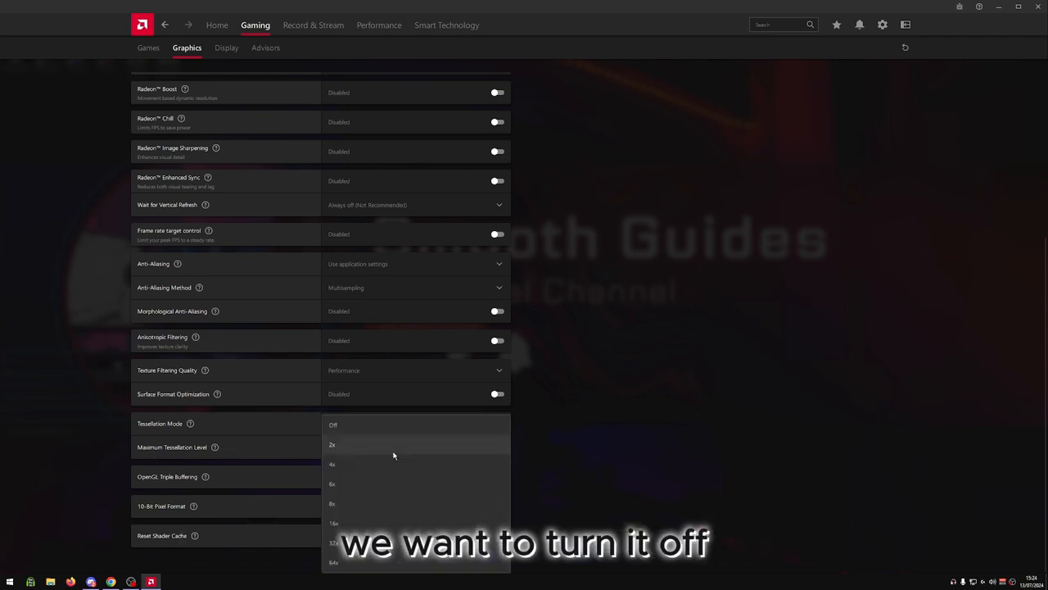
left_click(372, 428)
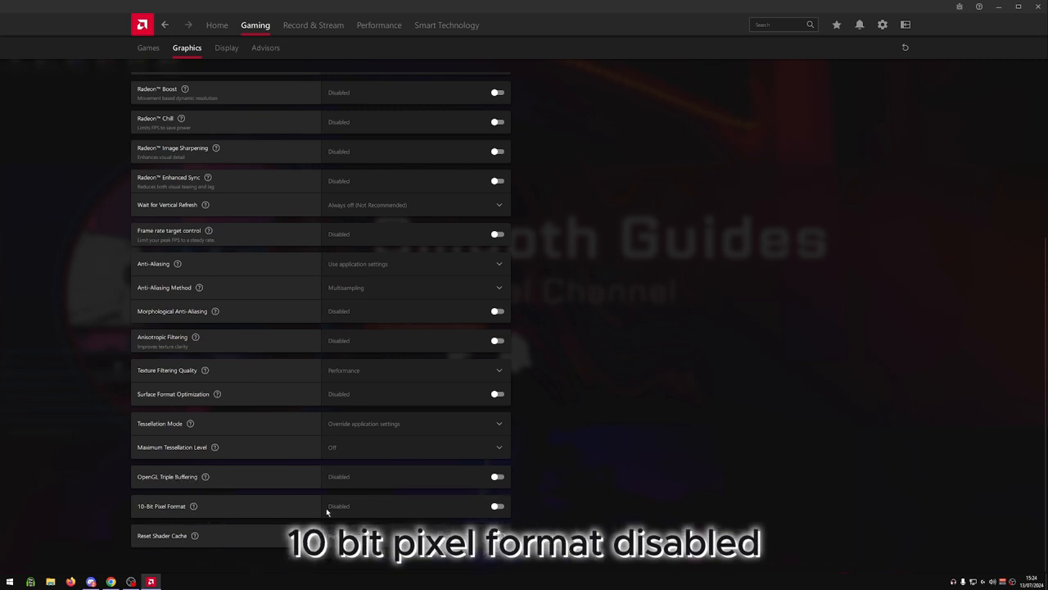
Step: Review the display settings for Display 1, including the available scaling modes and the Overrides section
left_click(230, 49)
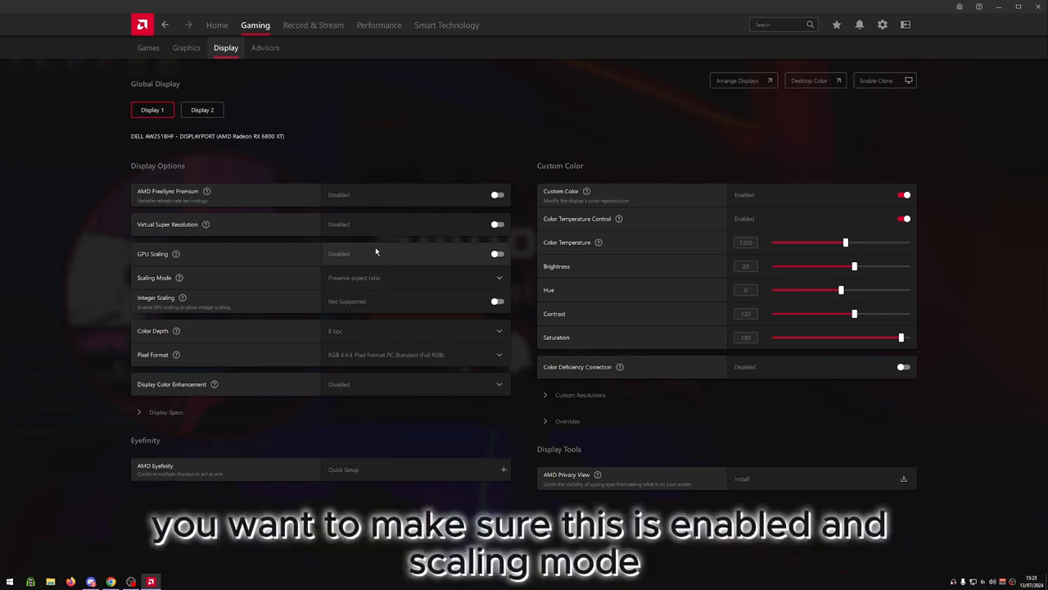
left_click(378, 279)
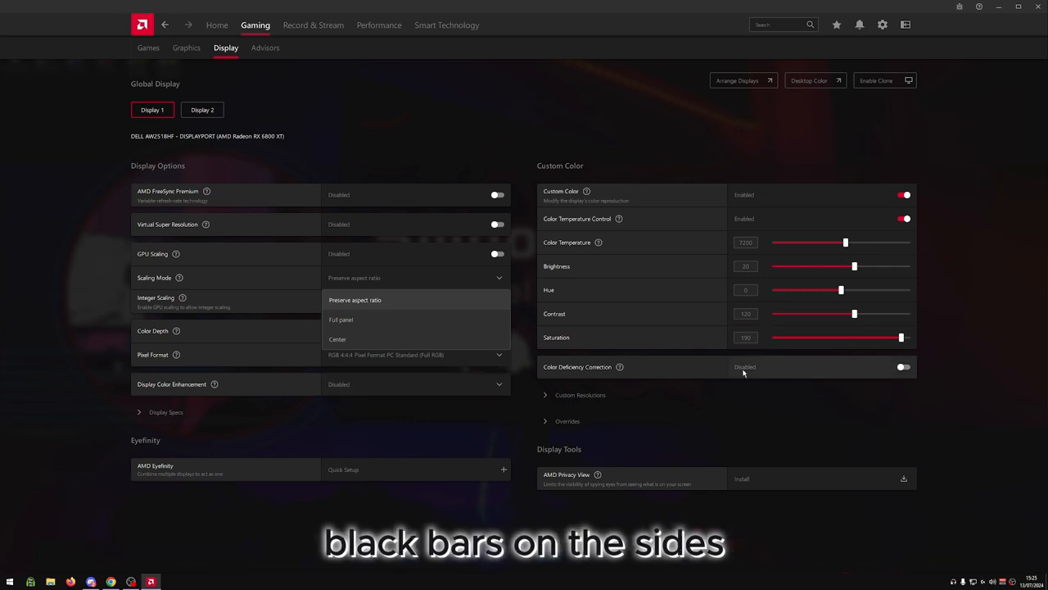
left_click(121, 425)
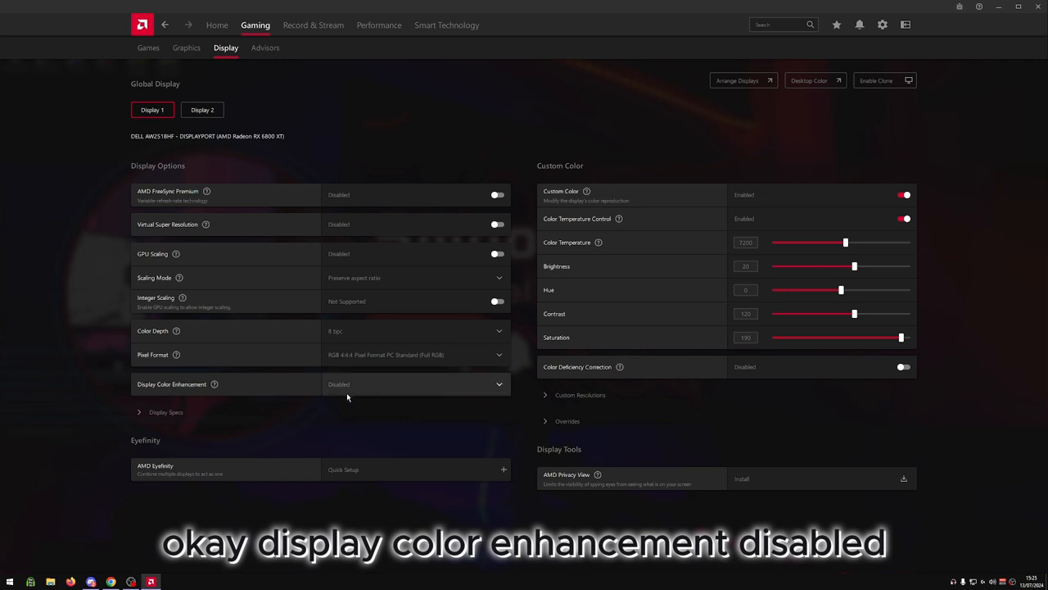
left_click(547, 419)
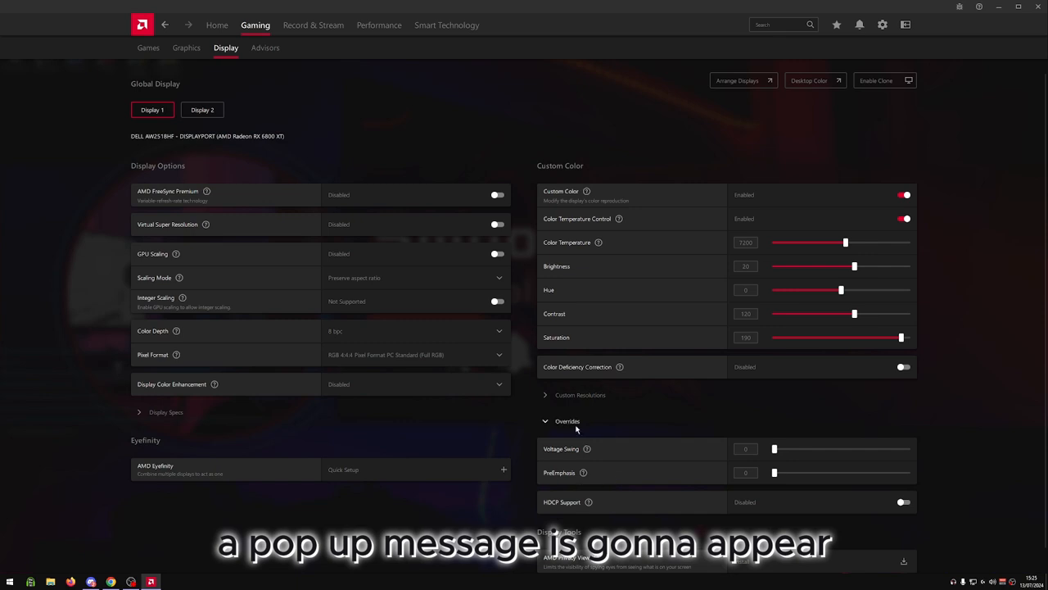
scroll(700, 464, "down", 1)
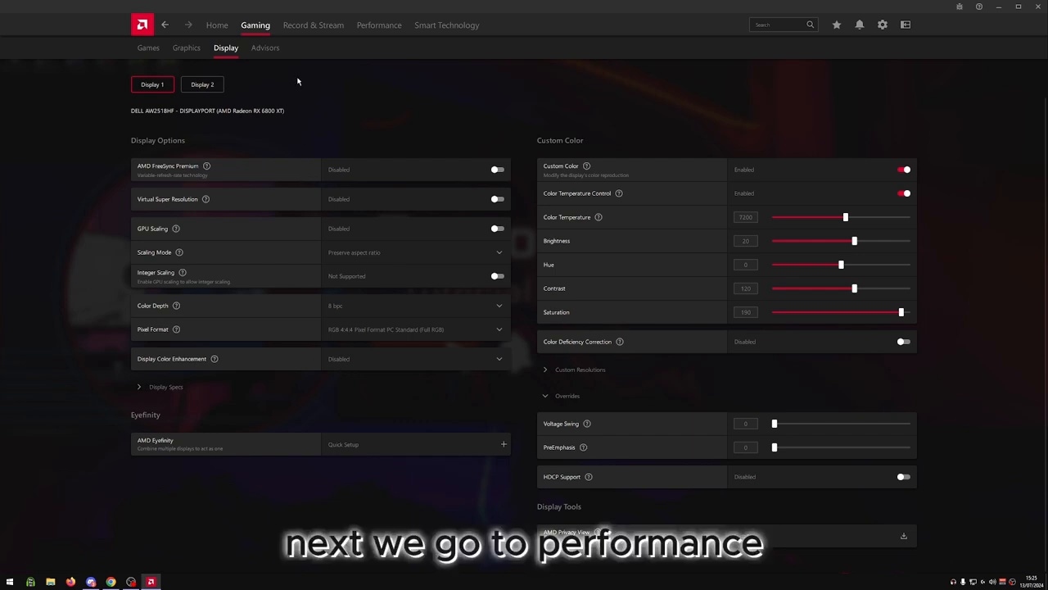
Step: Try enabling metric logging for System Memory in the performance metrics, and switch it back off
left_click(370, 26)
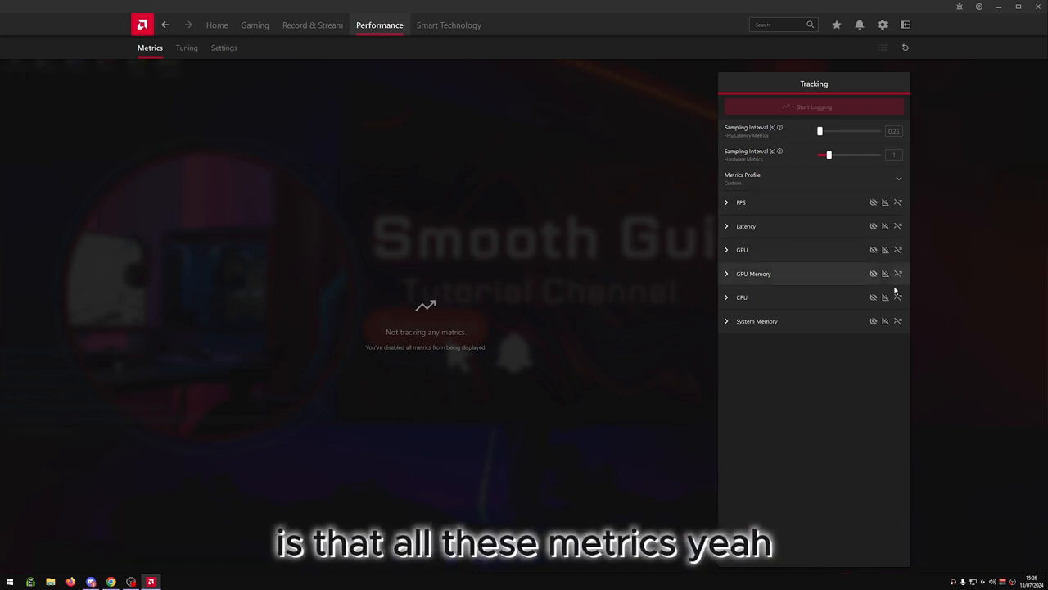
left_click(897, 321)
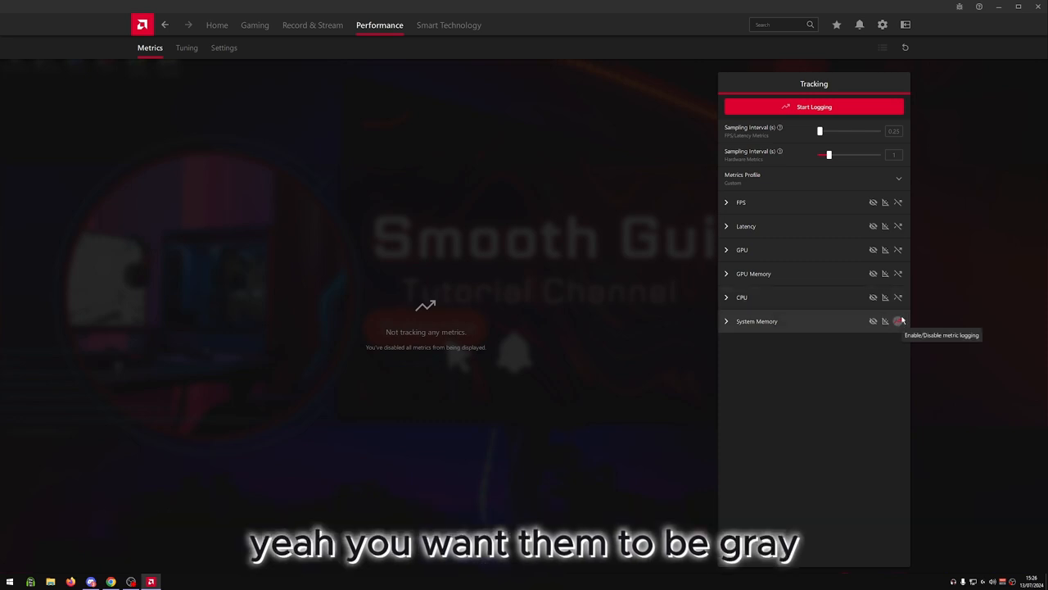
left_click(899, 321)
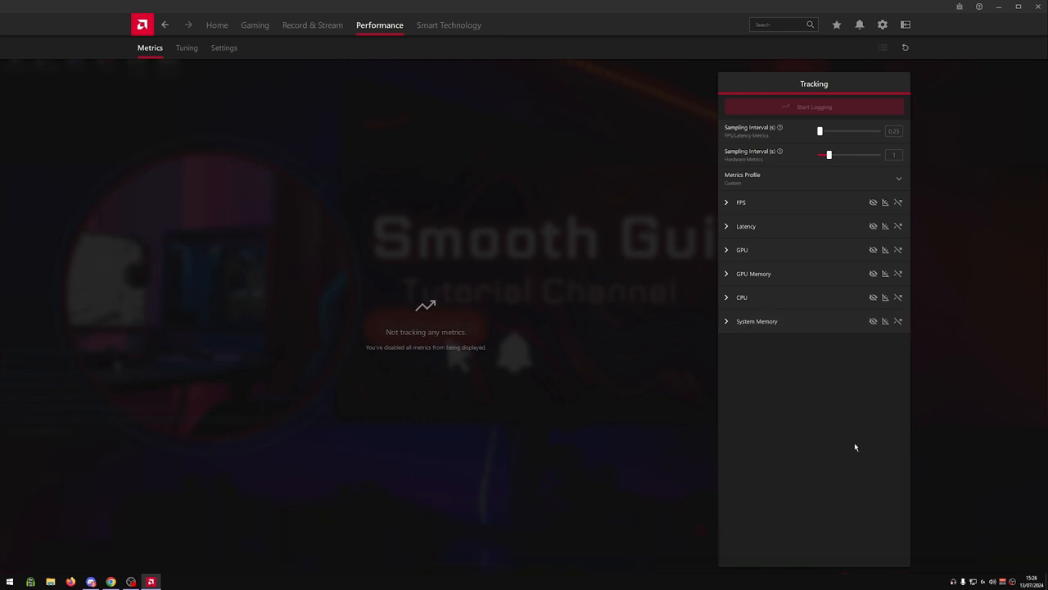
Step: Review the performance metrics settings and the Smart Technology features
left_click(223, 49)
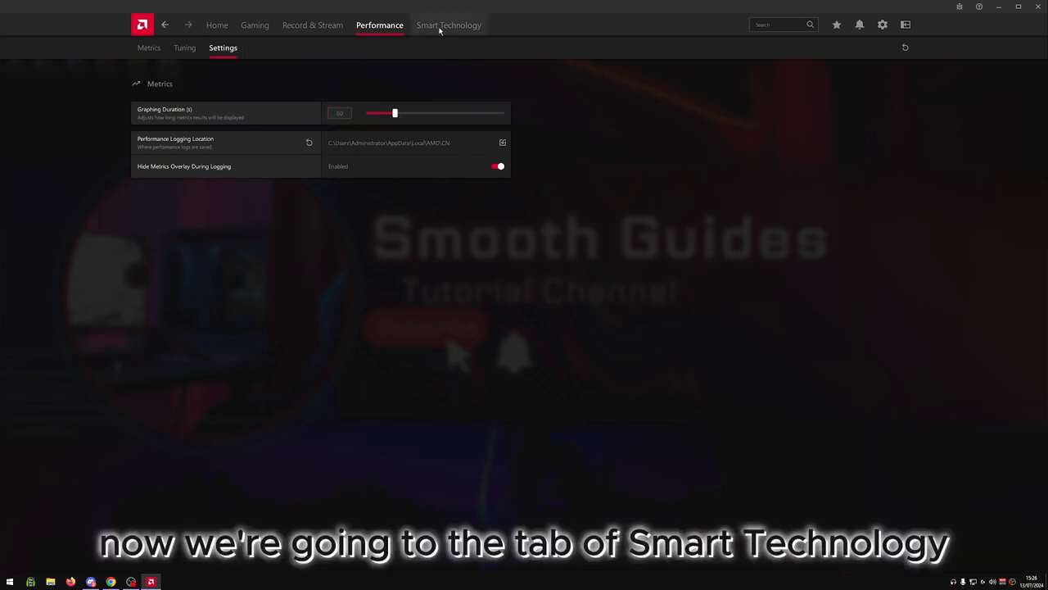
left_click(440, 26)
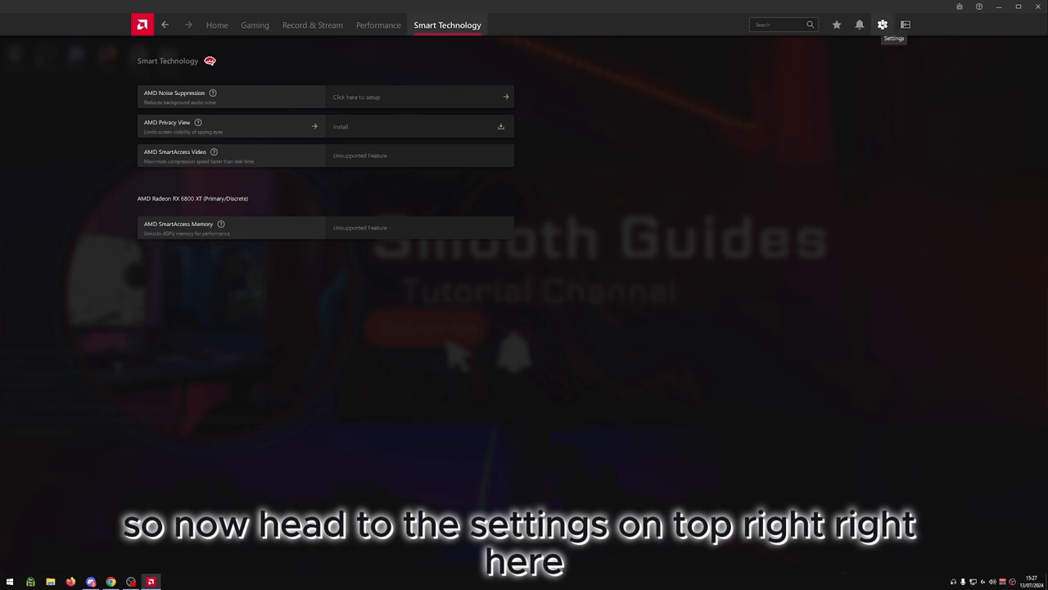
Step: Check the available Preferred Software Version options in the system settings
left_click(882, 24)
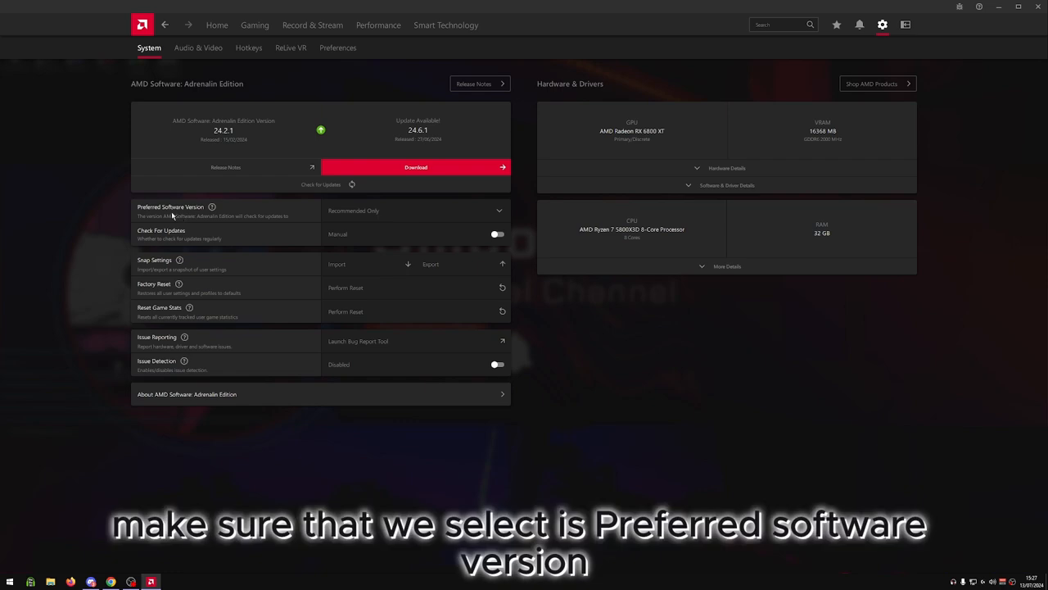
left_click(384, 213)
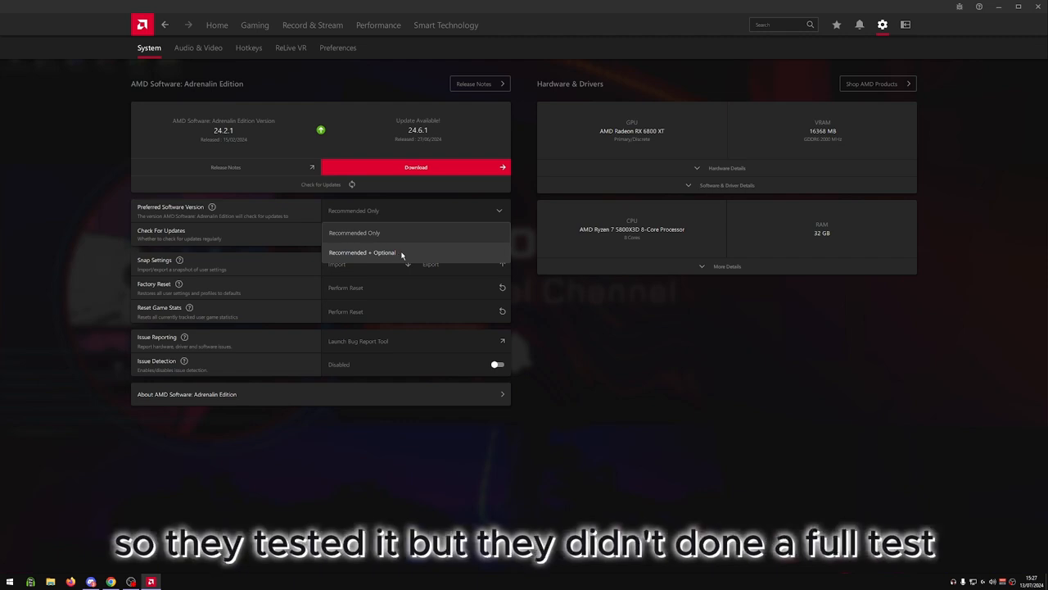
left_click(552, 291)
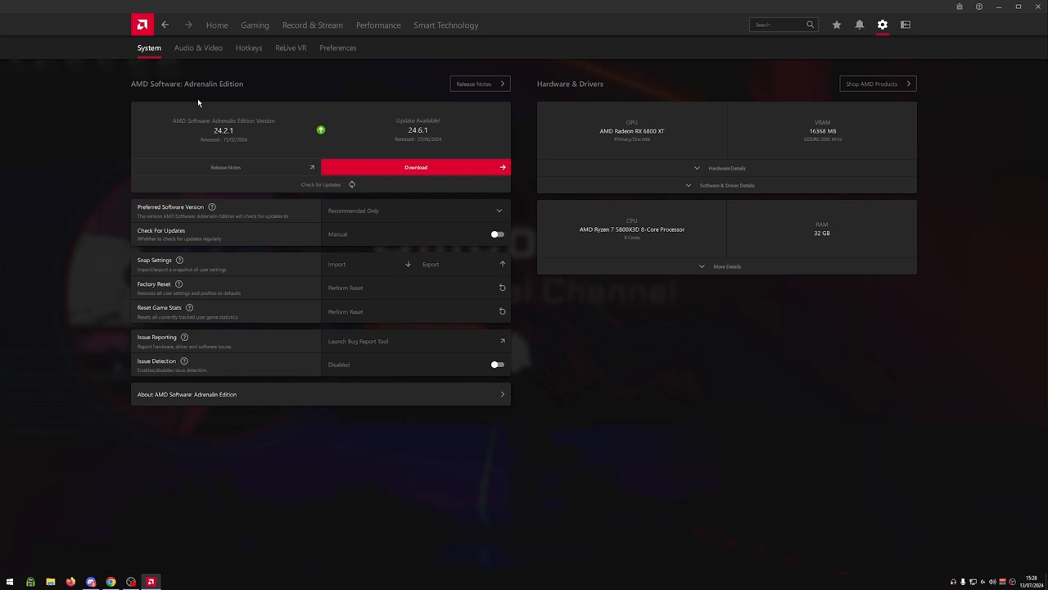
Step: Review the Audio & Video, Hotkeys and general Preferences settings, and close the AMD software window
left_click(199, 47)
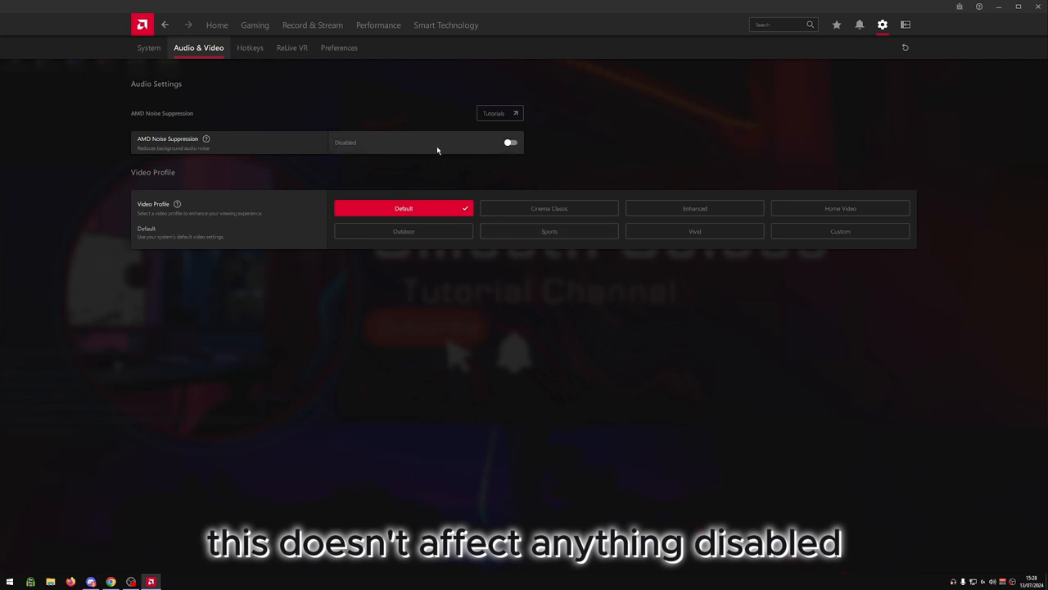
left_click(250, 51)
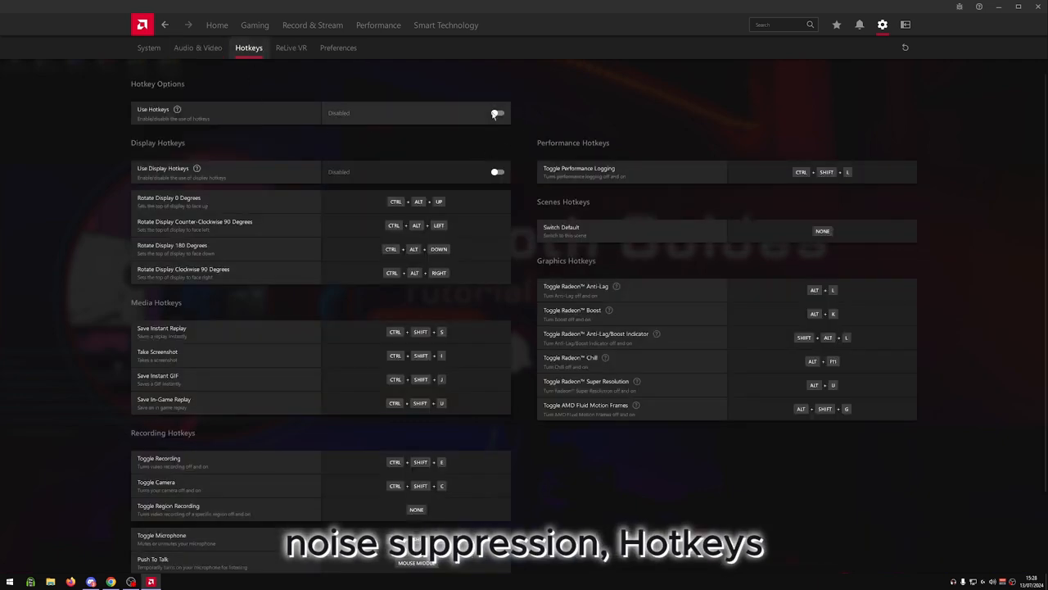
left_click(338, 49)
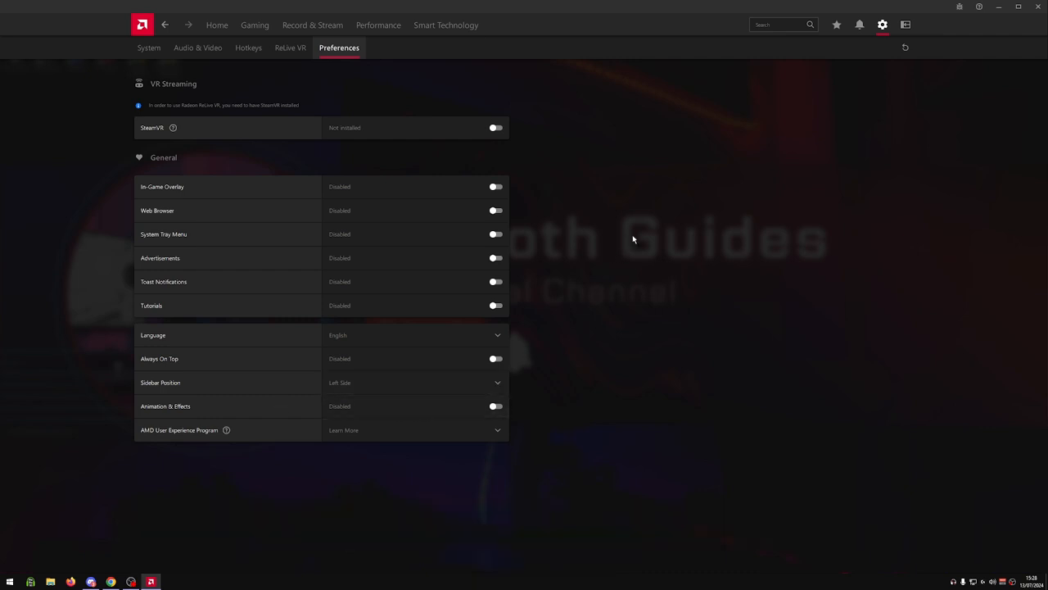
left_click(1037, 7)
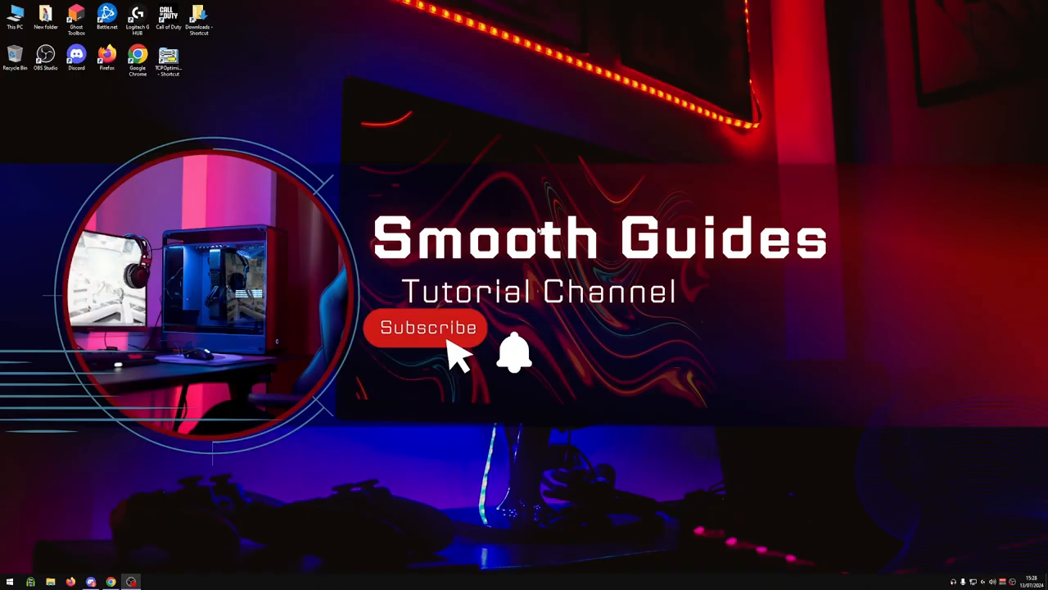